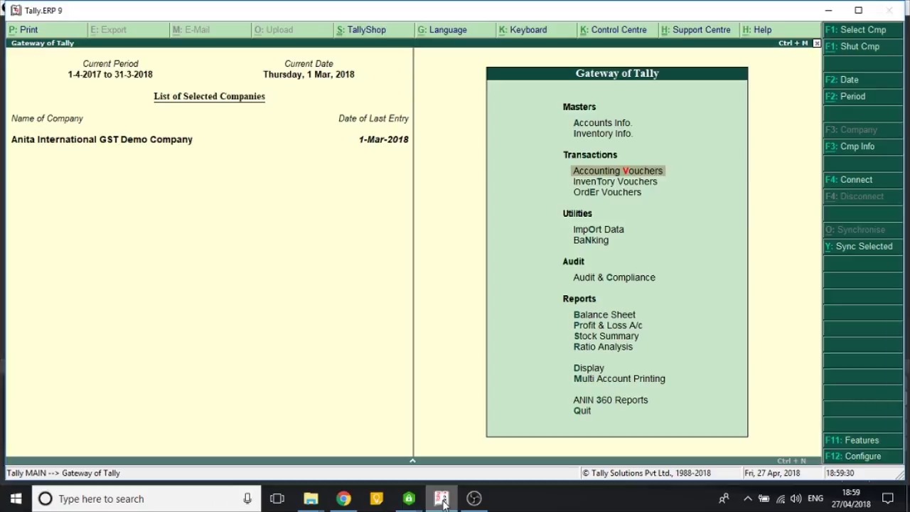
# Open Ledger Alteration and narrow the ledger list to Round Off by typing 'Roun'
pyautogui.press('Up')
pyautogui.press('Up')
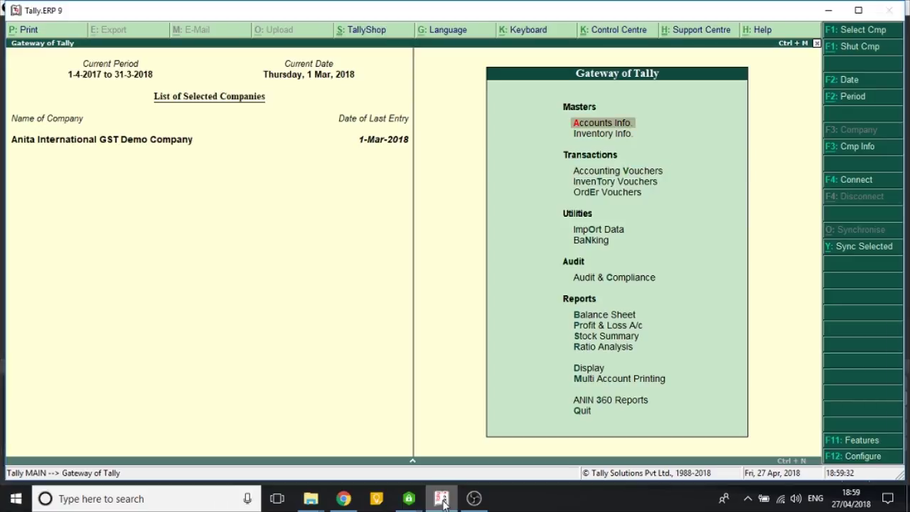
pyautogui.press('Return')
pyautogui.press('Down')
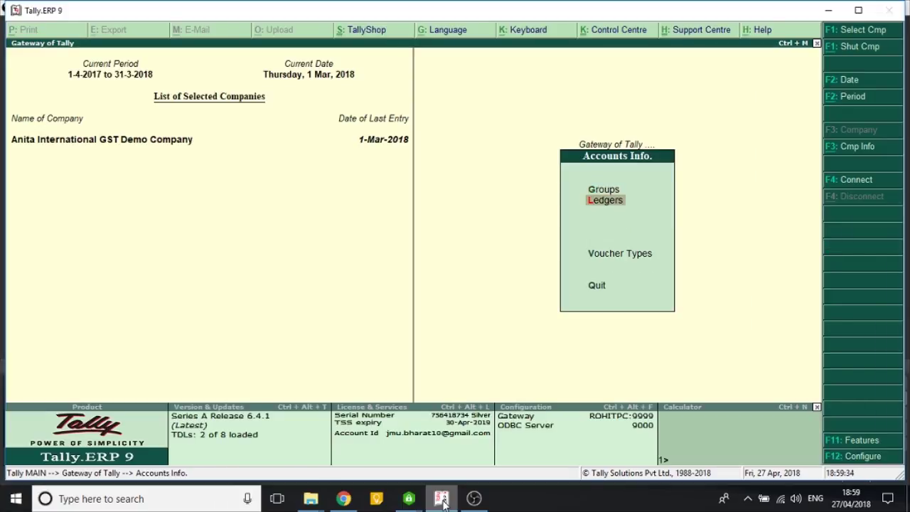
pyautogui.press('Return')
pyautogui.press('Down')
pyautogui.press('Down')
pyautogui.press('Return')
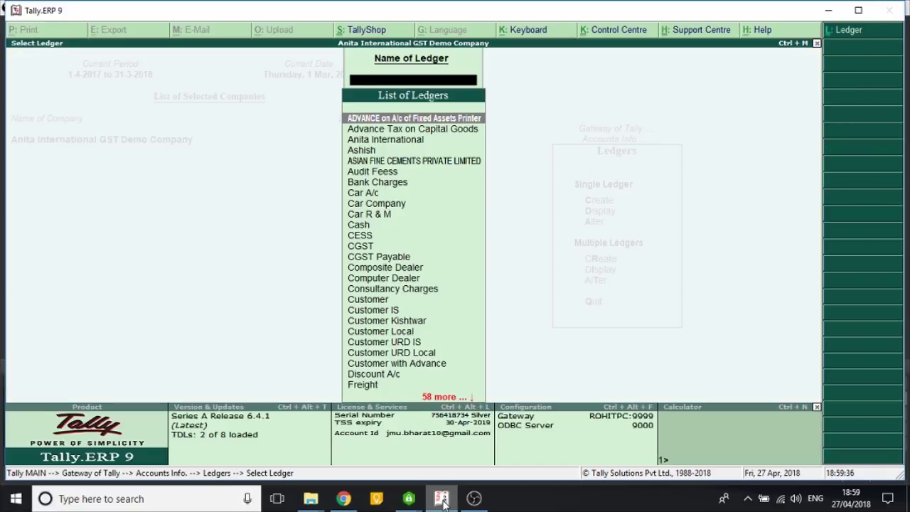
pyautogui.write('Roun')
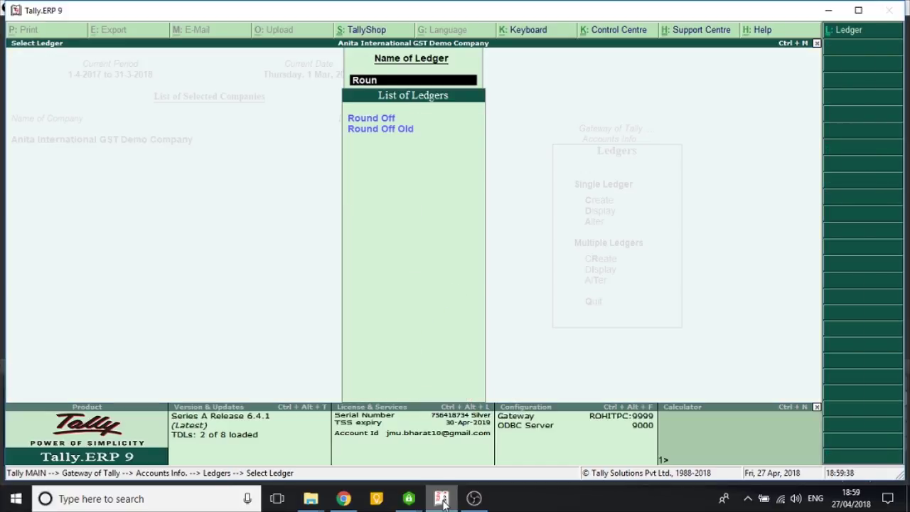
# Save Round Off under Indirect Expenses as Invoice Rounding with Normal Rounding, limit 1
pyautogui.press('Return')
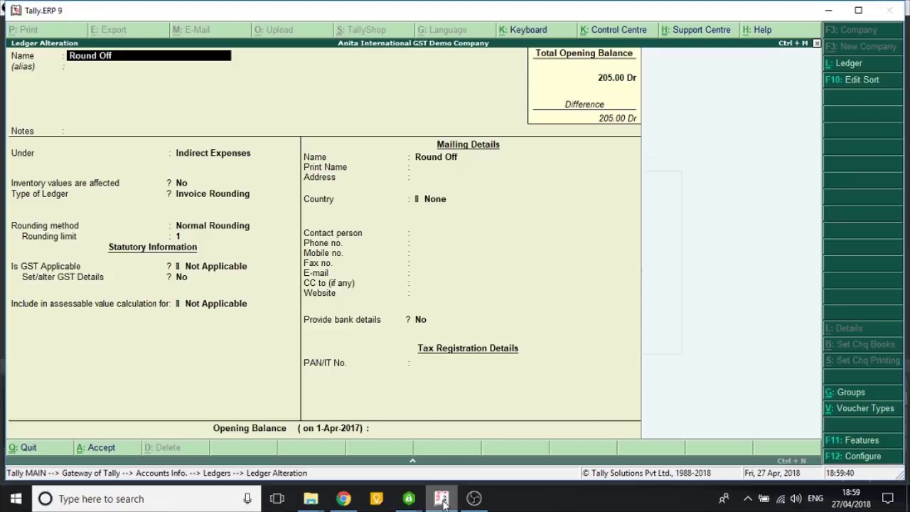
pyautogui.press('Return')
pyautogui.press('Return')
pyautogui.press('Return')
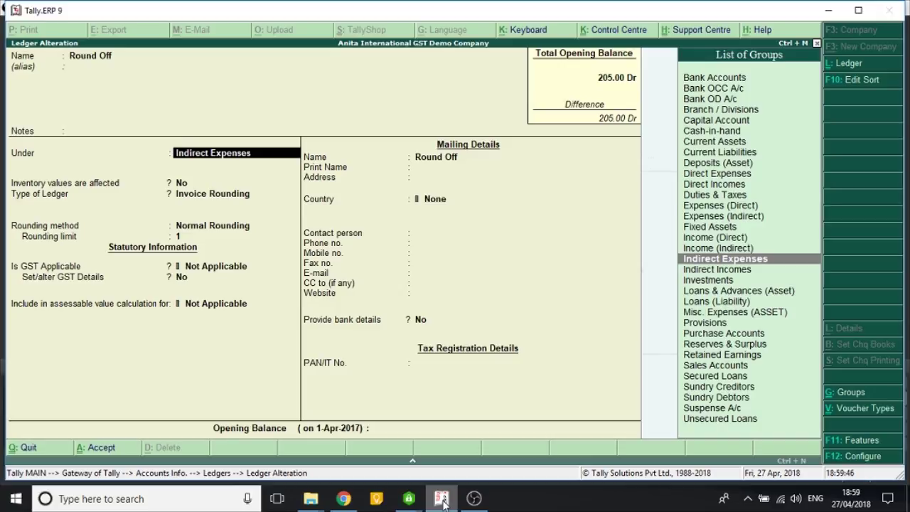
pyautogui.press('Return')
pyautogui.press('Return')
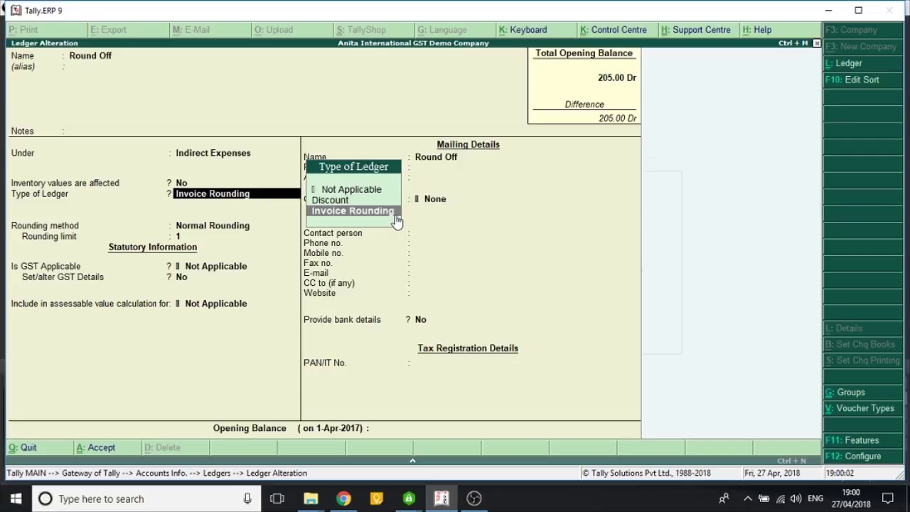
pyautogui.press('Return')
pyautogui.press('Return')
pyautogui.press('Return')
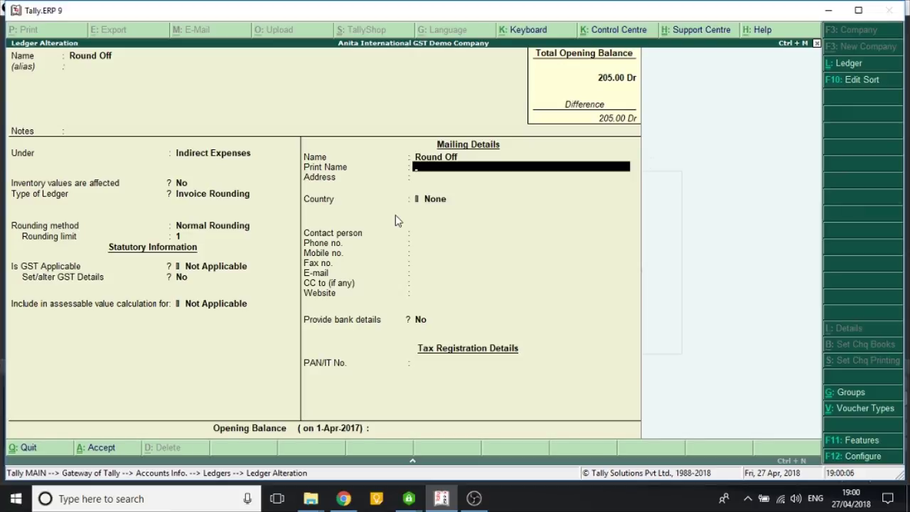
pyautogui.press('Return')
pyautogui.press('Return')
pyautogui.press('Return')
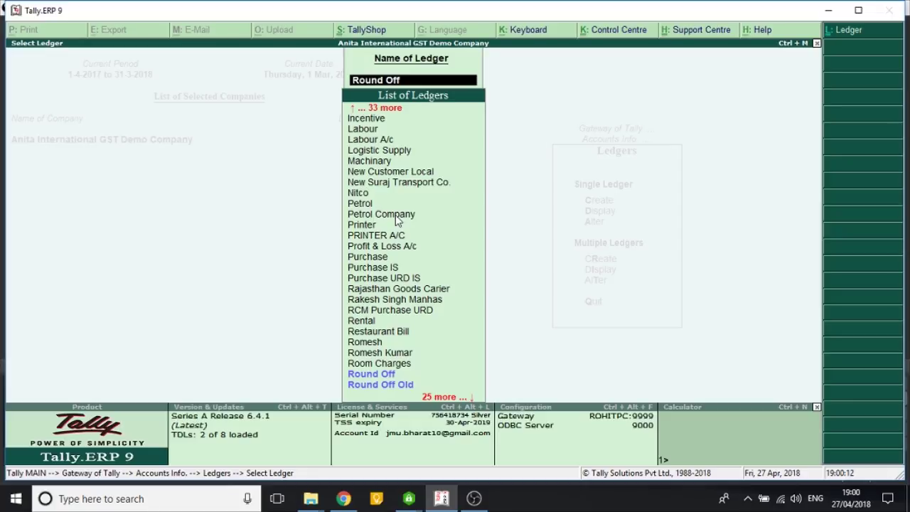
# Start a new Sales voucher with voucher class Not Applicable
pyautogui.press('Escape')
pyautogui.press('Escape')
pyautogui.press('Escape')
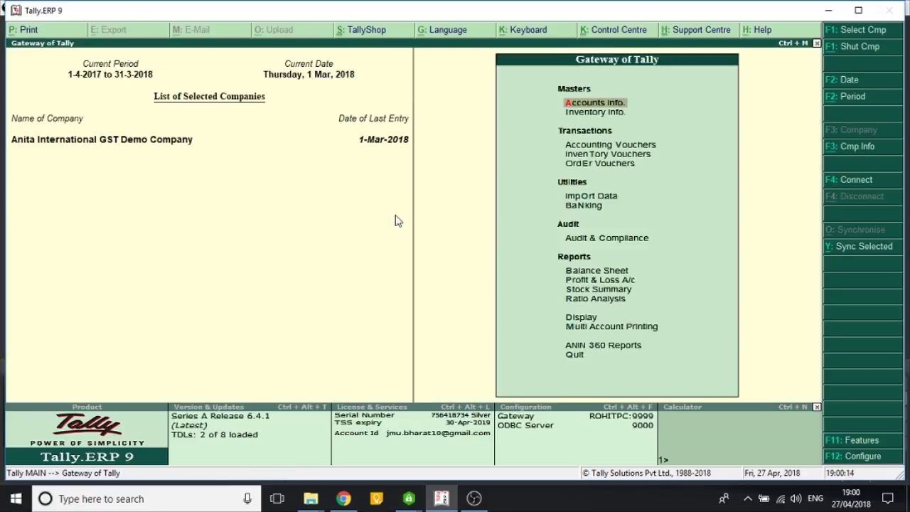
pyautogui.press('Down')
pyautogui.press('Down')
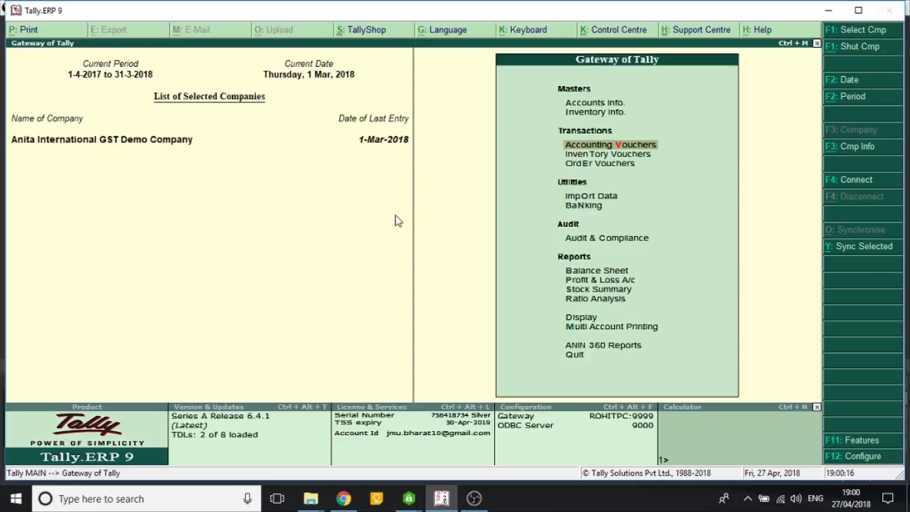
pyautogui.press('Return')
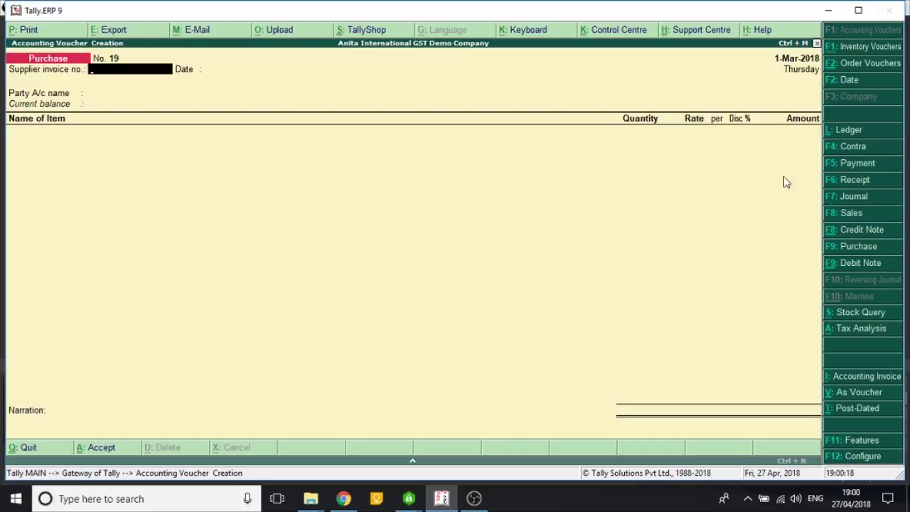
pyautogui.click(847, 214)
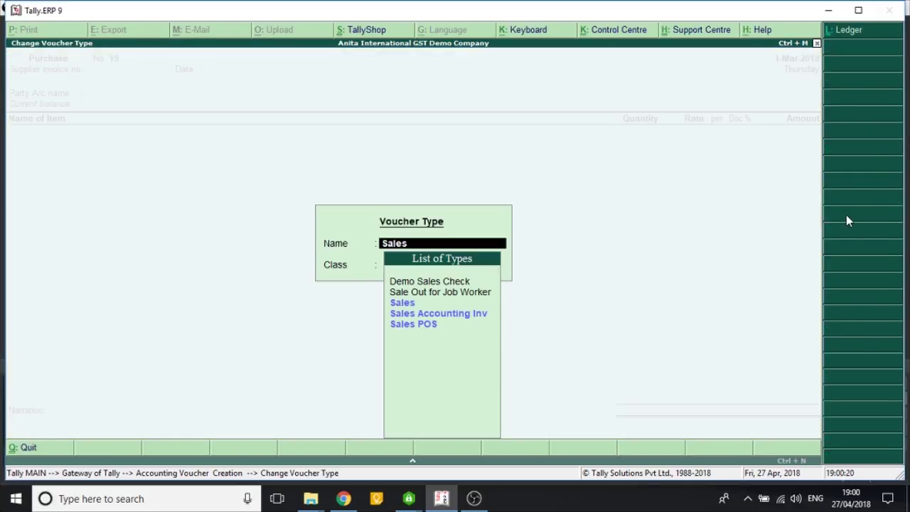
pyautogui.press('Return')
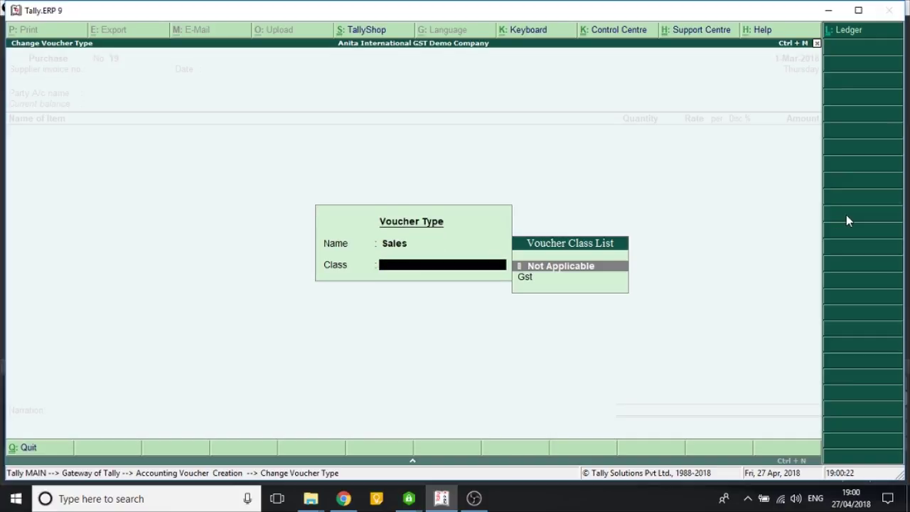
pyautogui.press('Return')
# Select the party and choose ITEM 1 @ 18% with Order No. Not Applicable
pyautogui.press('Return')
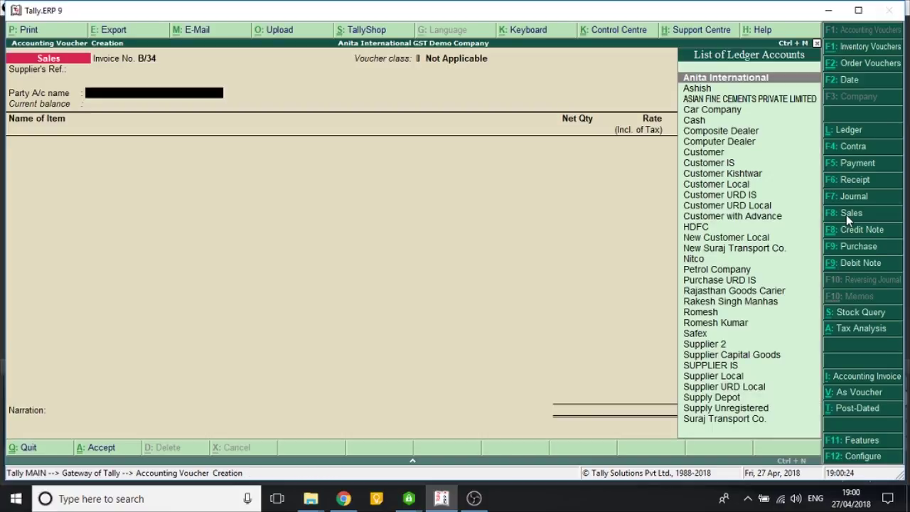
pyautogui.press('Return')
pyautogui.hotkey('ctrl', 'a')
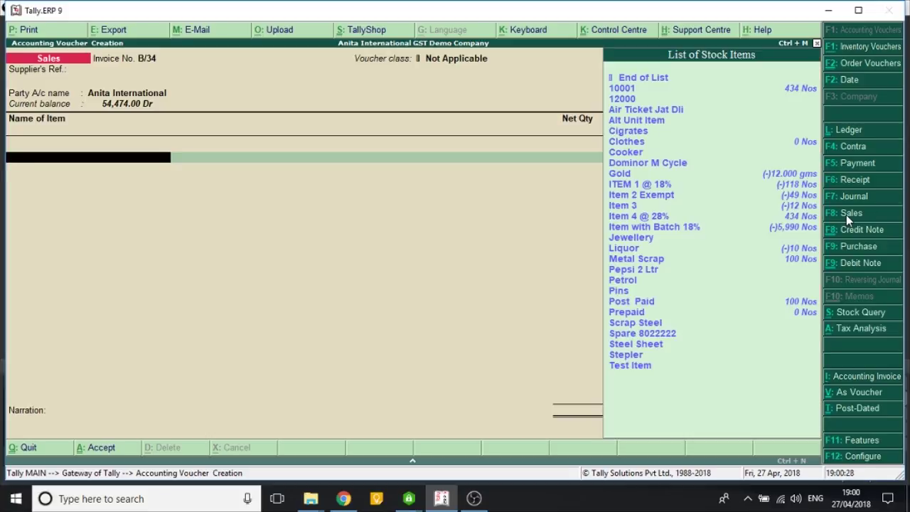
pyautogui.press('Down')
pyautogui.press('Down')
pyautogui.press('Down')
pyautogui.press('Down')
pyautogui.press('Down')
pyautogui.press('Down')
pyautogui.press('Down')
pyautogui.press('Down')
pyautogui.press('Down')
pyautogui.press('Down')
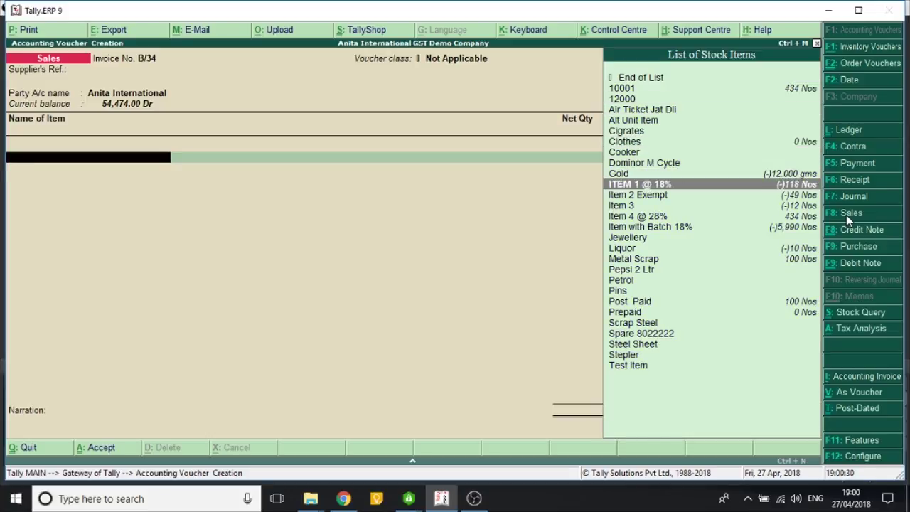
pyautogui.press('Return')
pyautogui.press('Down')
pyautogui.press('Return')
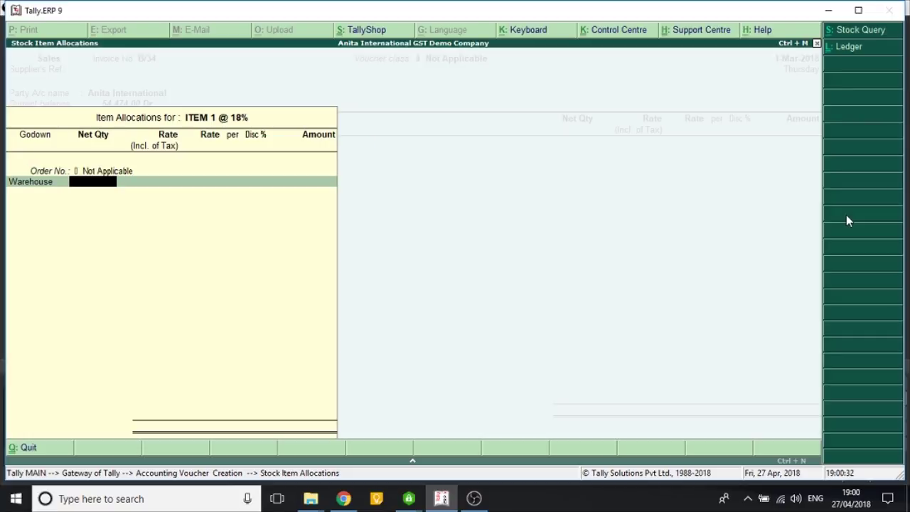
# Enter 12 Nos at rate 343.92 for an amount of 4,127.04
pyautogui.write('12')
pyautogui.press('Return')
pyautogui.press('Return')
pyautogui.press('Return')
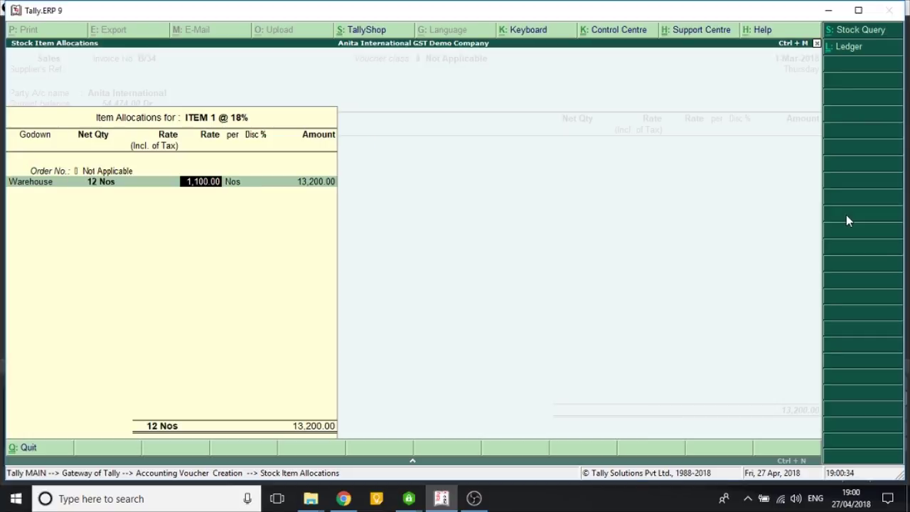
pyautogui.write('343.92')
pyautogui.press('Return')
pyautogui.press('Return')
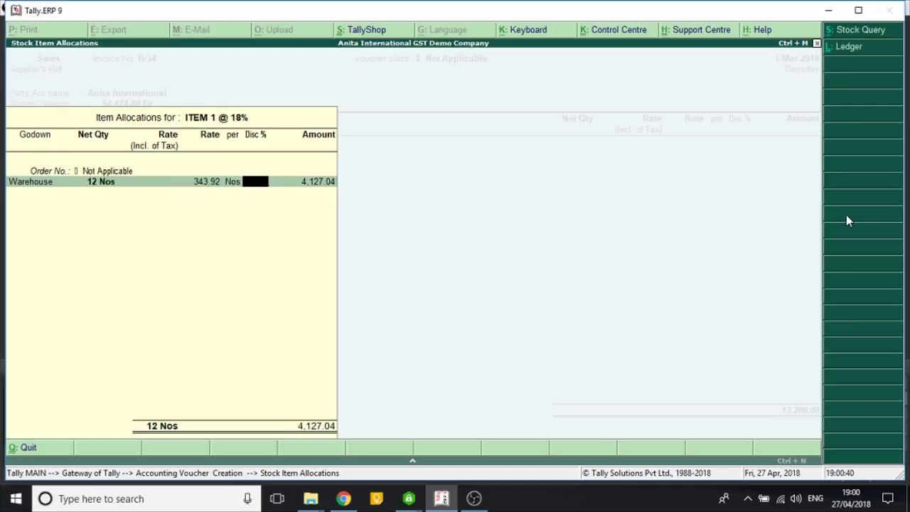
pyautogui.press('Return')
pyautogui.press('Return')
pyautogui.press('Return')
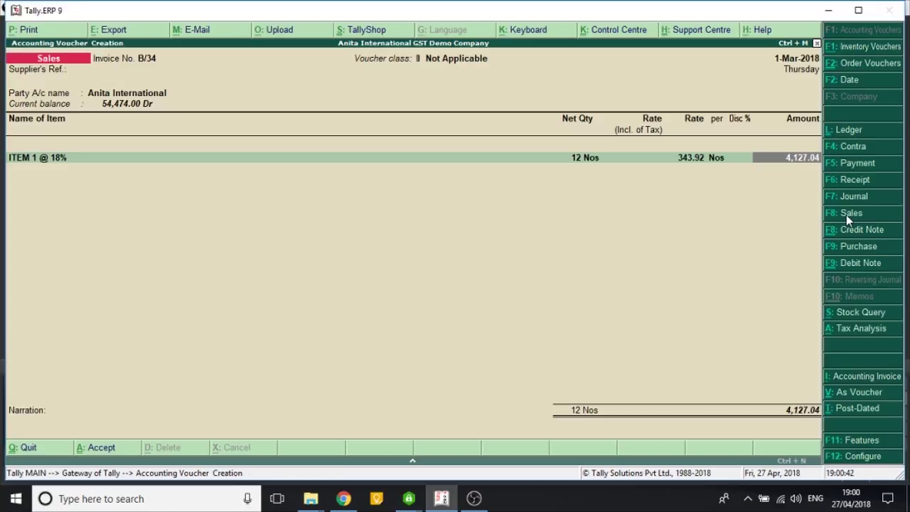
pyautogui.press('Return')
pyautogui.press('Return')
pyautogui.press('Return')
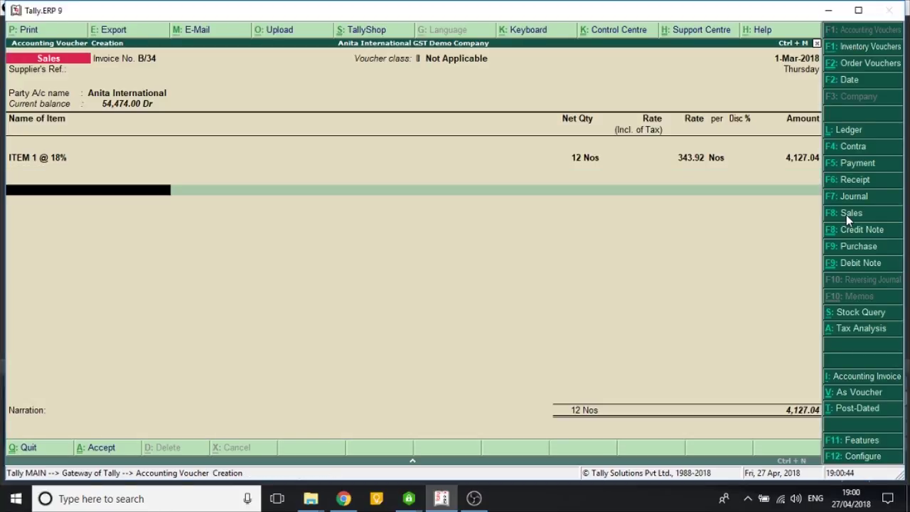
# Add CGST and SGST ledger lines of 371.43 each, totalling 4,869.90
pyautogui.write('cgs')
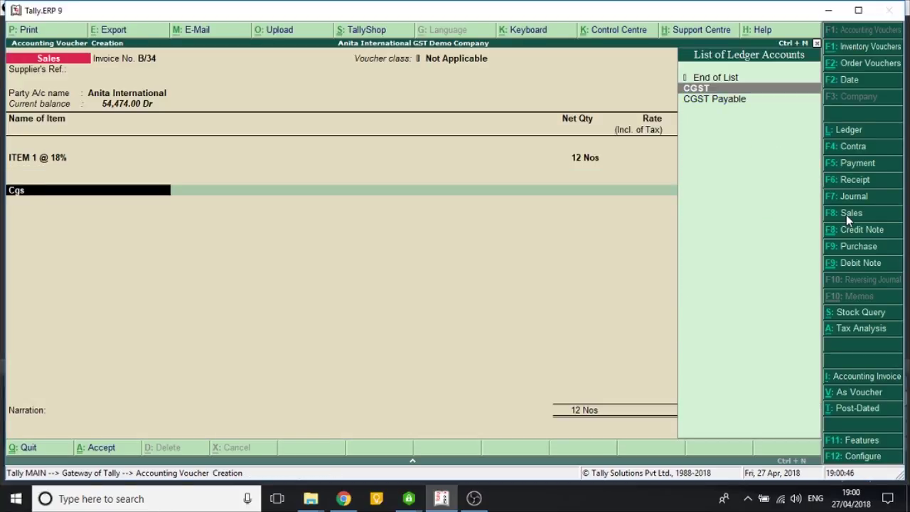
pyautogui.press('Return')
pyautogui.press('Return')
pyautogui.press('Return')
pyautogui.write('sg')
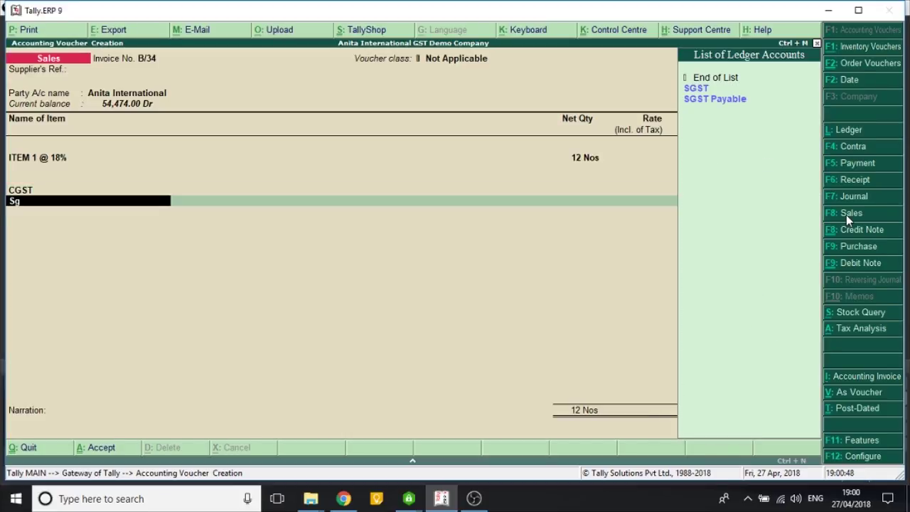
pyautogui.press('Return')
pyautogui.press('Down')
pyautogui.press('Return')
pyautogui.press('Return')
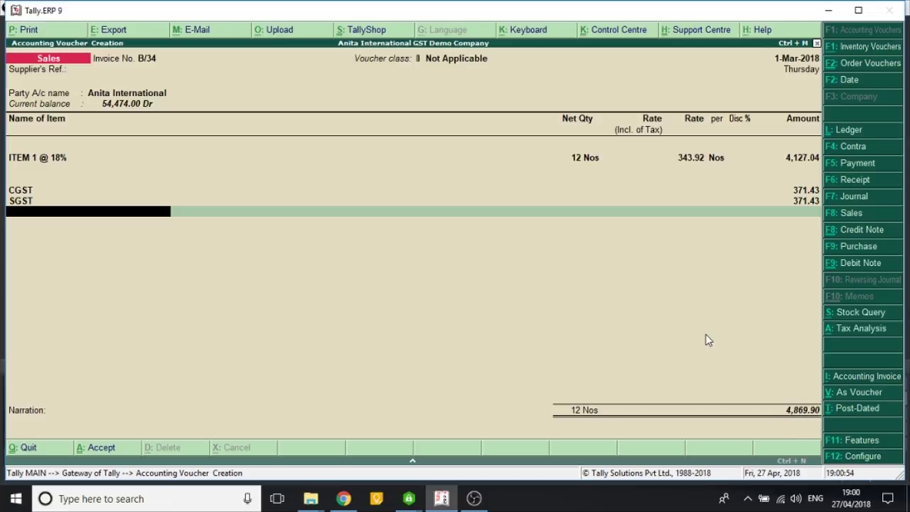
# Add a 0.10 Round Off line bringing invoice B/34 to 4,870.00 and accept it
pyautogui.write('Roun')
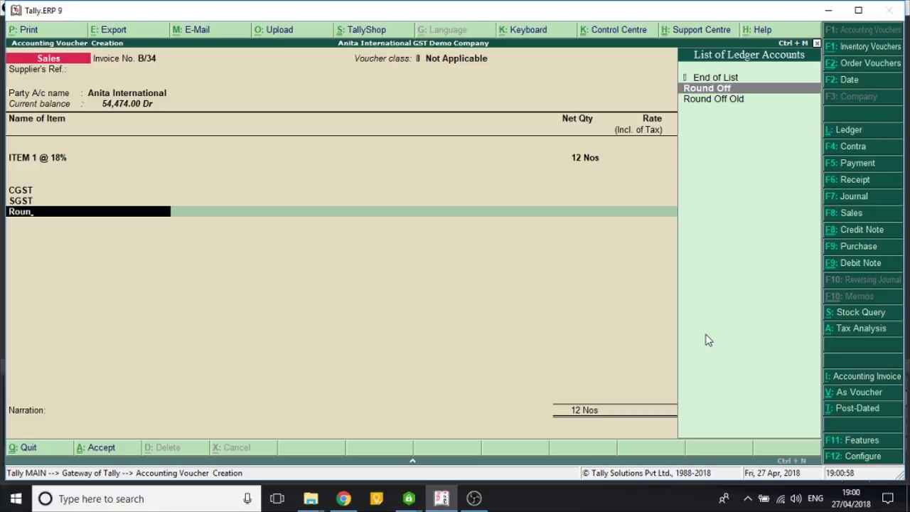
pyautogui.press('Return')
pyautogui.press('Return')
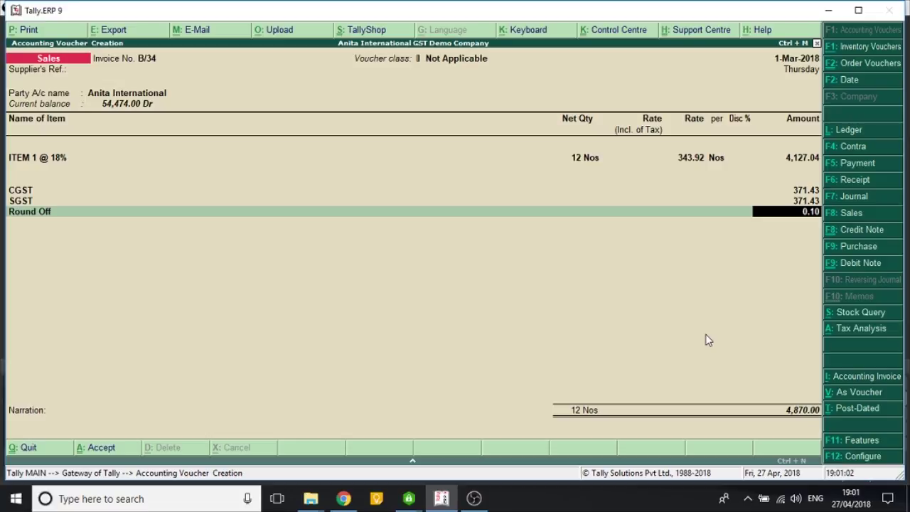
pyautogui.press('Return')
pyautogui.press('Return')
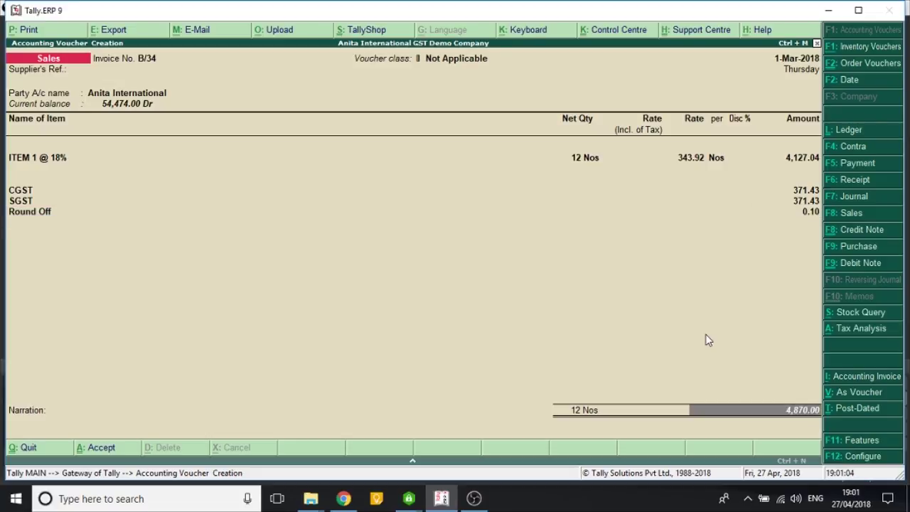
pyautogui.press('Return')
pyautogui.press('Return')
pyautogui.press('Return')
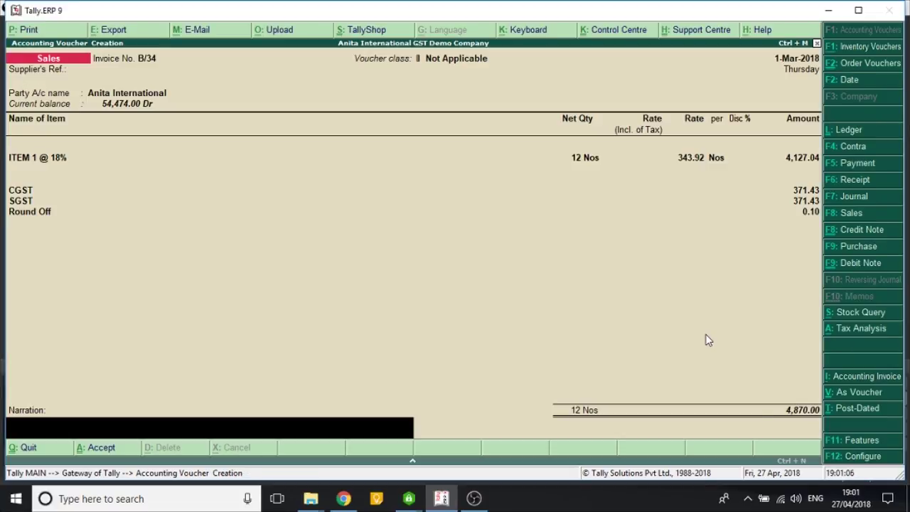
pyautogui.press('Return')
pyautogui.press('Return')
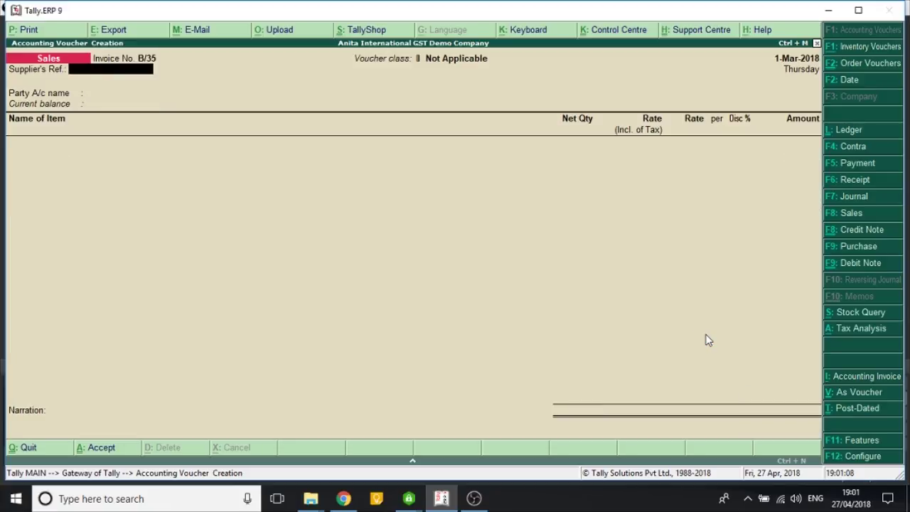
# Start Purchase voucher No. 19 with Anita International as supplier
pyautogui.click(857, 249)
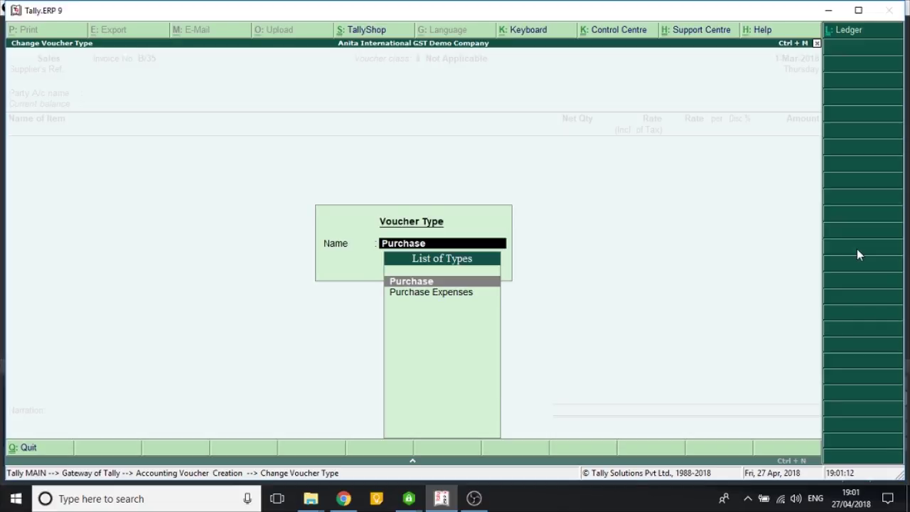
pyautogui.press('Return')
pyautogui.press('Return')
pyautogui.press('Return')
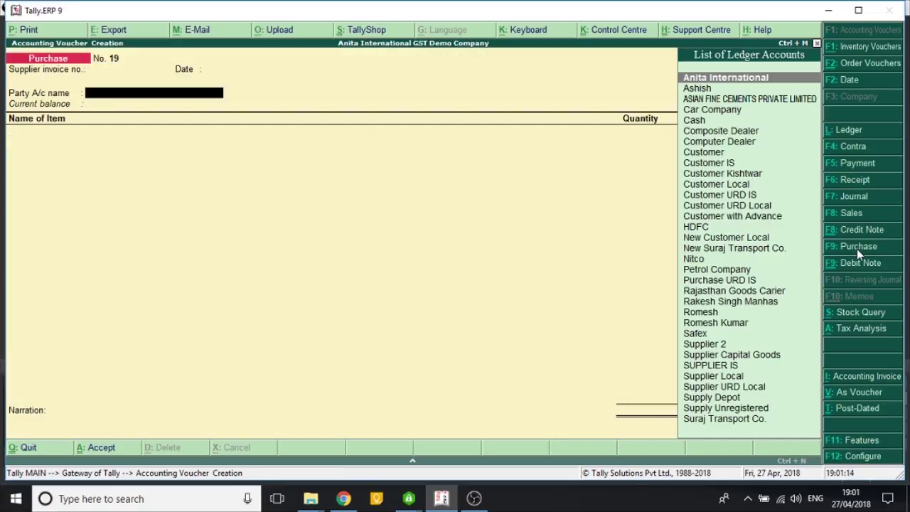
pyautogui.press('Return')
pyautogui.hotkey('ctrl', 'a')
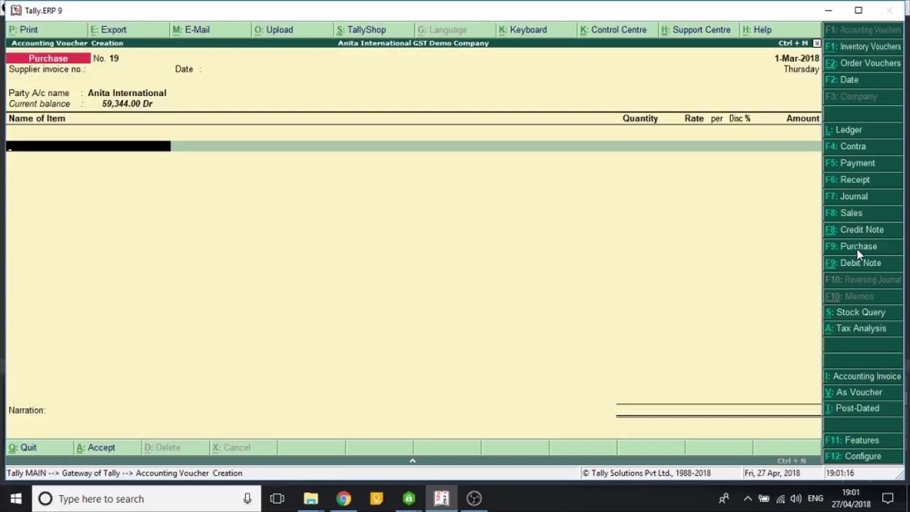
# Add ITEM 1 @ 18%, 23 Nos at rate 567.89
pyautogui.write('Ite')
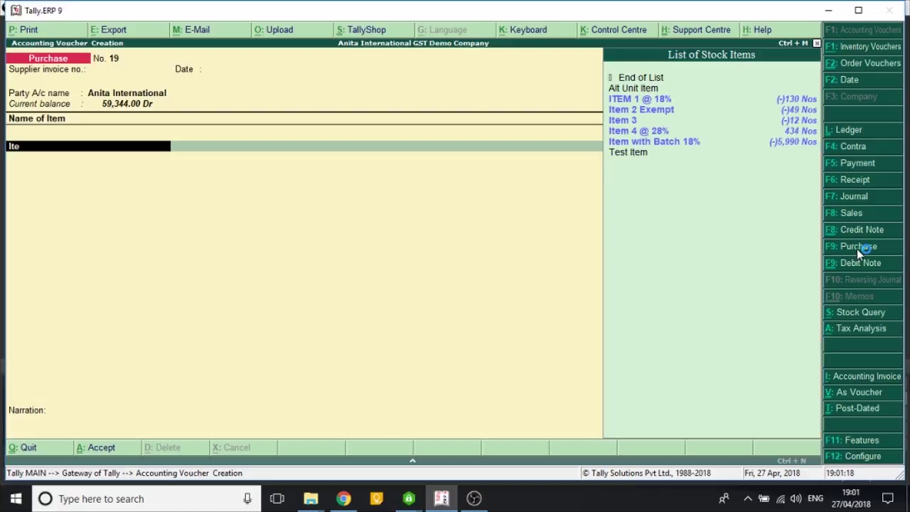
pyautogui.press('Return')
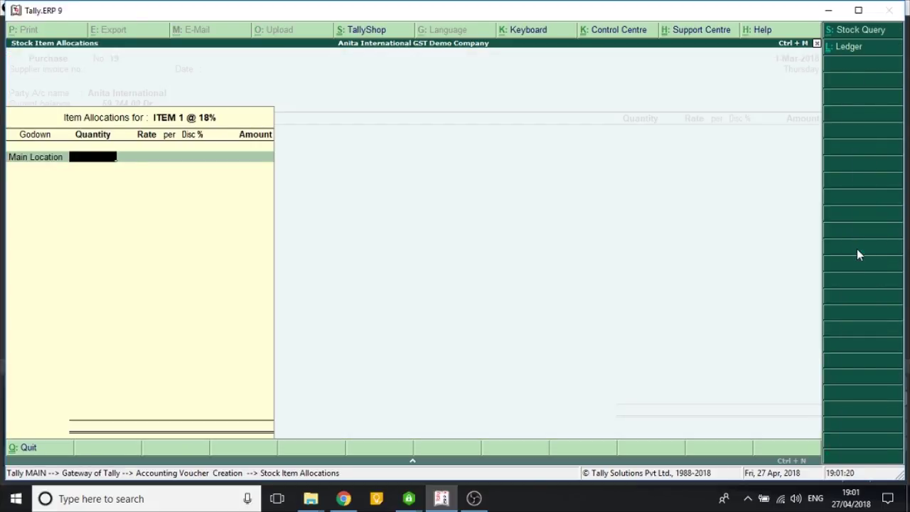
pyautogui.write('23')
pyautogui.press('Return')
pyautogui.press('Return')
pyautogui.press('BackSpace')
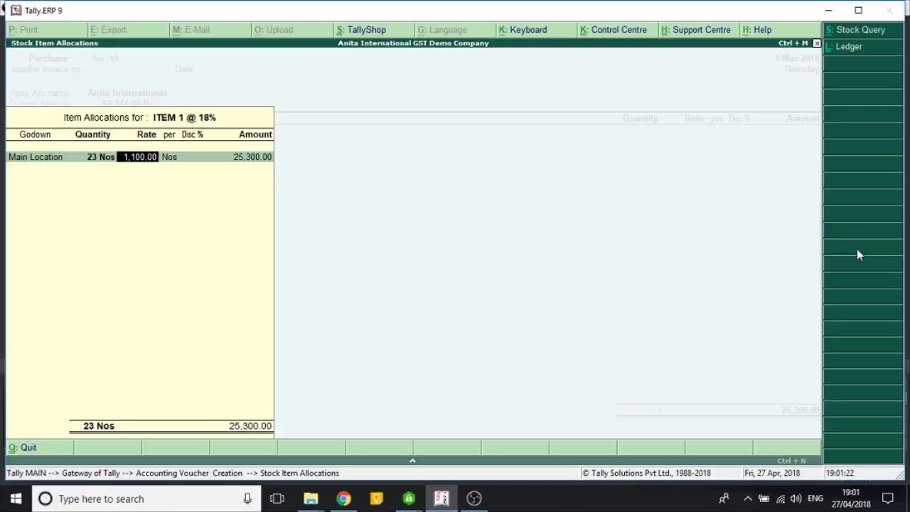
pyautogui.write('567.89')
pyautogui.press('Return')
pyautogui.press('Return')
pyautogui.press('Return')
pyautogui.press('Return')
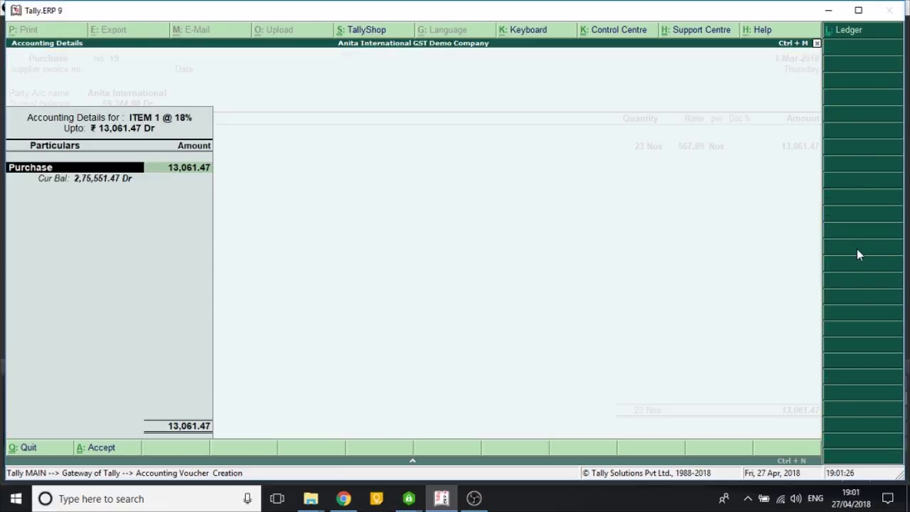
# Add CGST, SGST and a 0.47 Round Off, totalling 15,413.00, with bill New Ref 19
pyautogui.press('Return')
pyautogui.press('Return')
pyautogui.write('C')
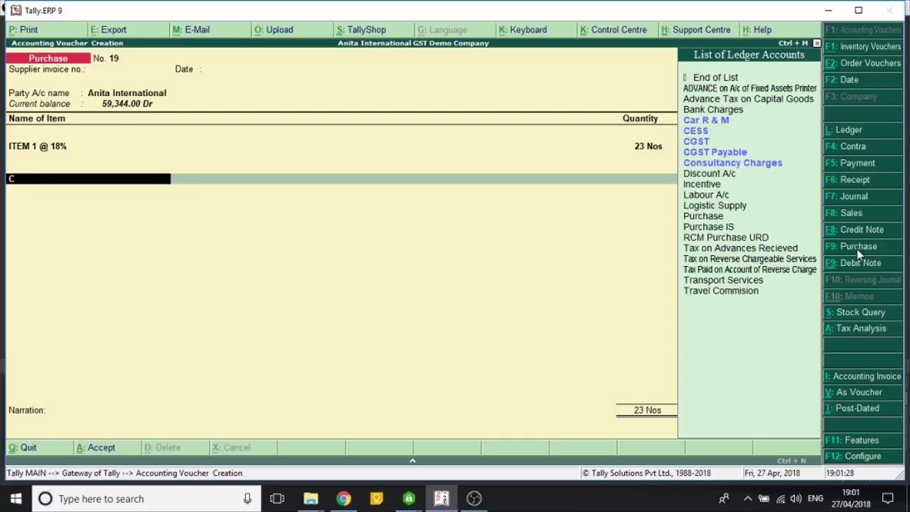
pyautogui.write('GST')
pyautogui.press('Return')
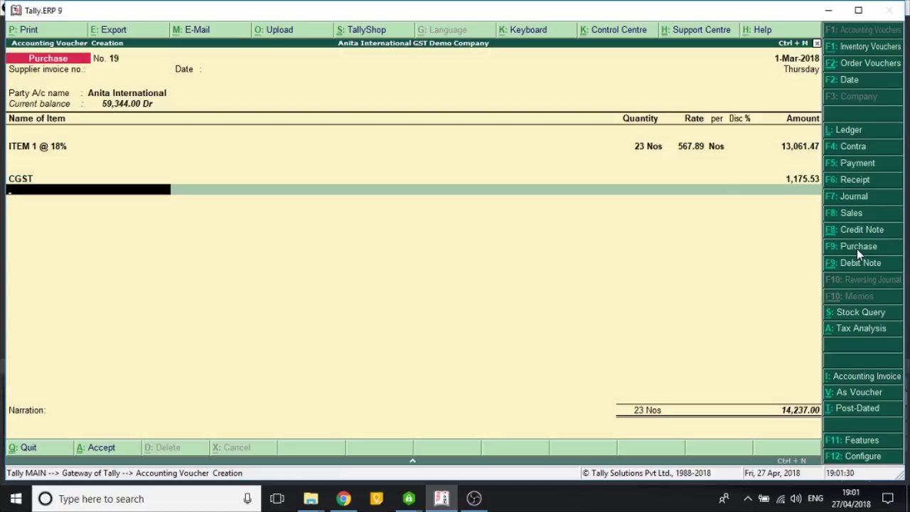
pyautogui.write('sgst')
pyautogui.press('Return')
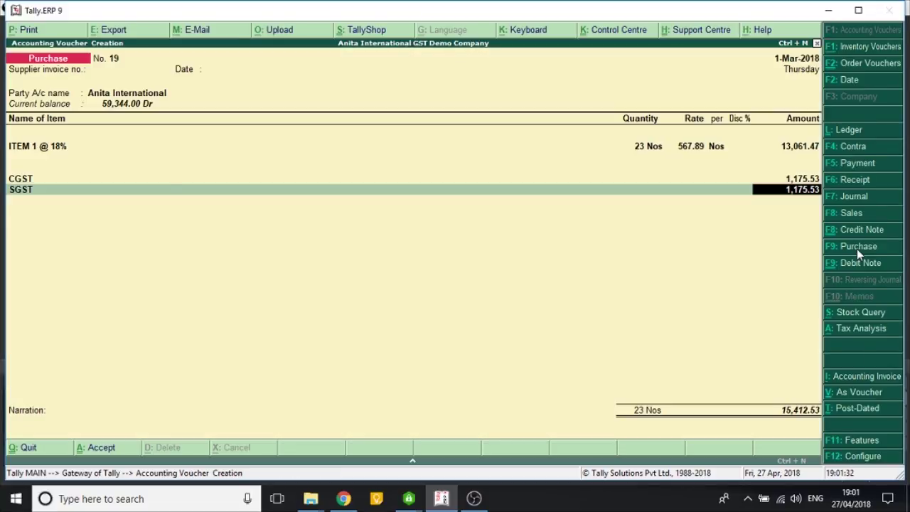
pyautogui.press('Return')
pyautogui.write('Roun')
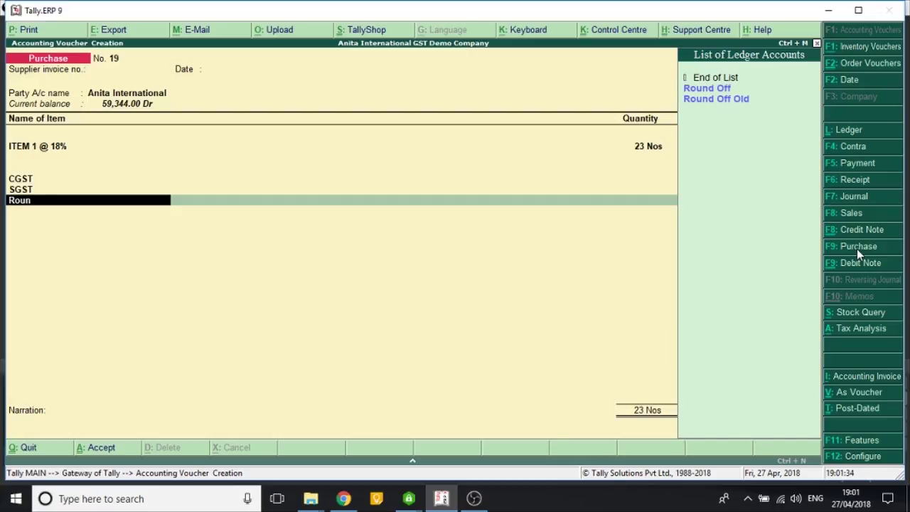
pyautogui.press('Down')
pyautogui.press('Return')
pyautogui.press('Return')
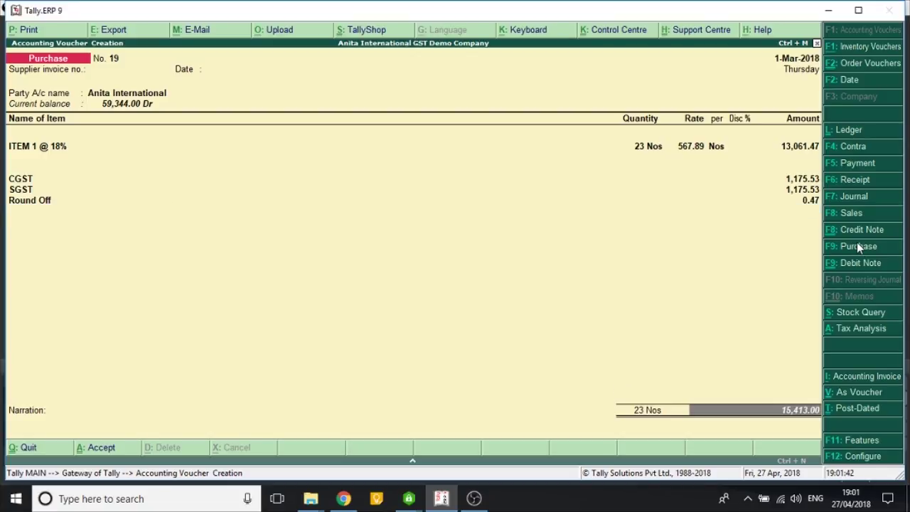
pyautogui.press('Return')
pyautogui.press('Return')
pyautogui.press('Return')
pyautogui.press('Return')
pyautogui.press('Return')
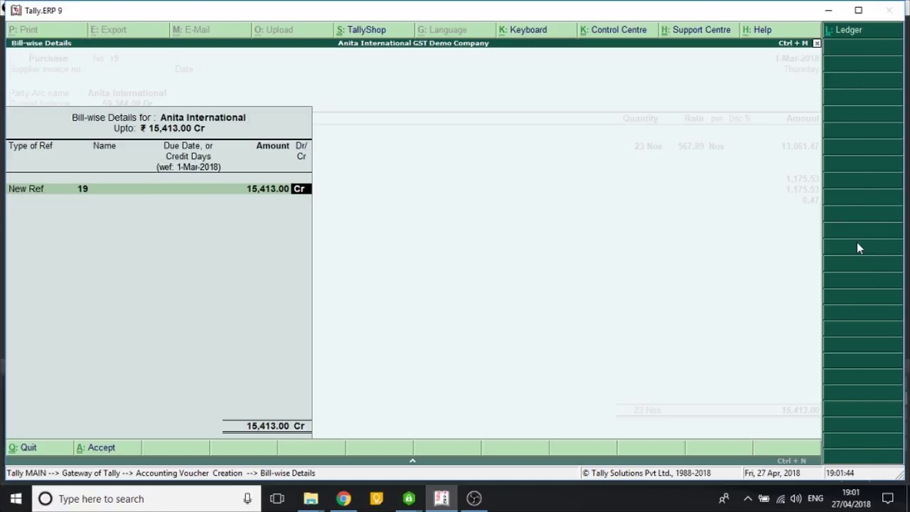
pyautogui.press('Return')
pyautogui.press('Return')
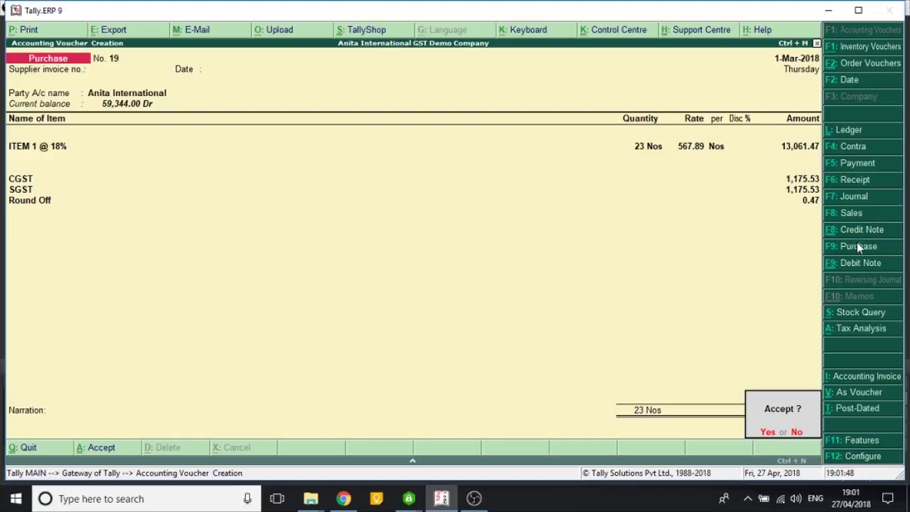
# Save purchase voucher 19 and quit voucher entry
pyautogui.press('Return')
pyautogui.press('Escape')
pyautogui.press('Return')
# Alter the Sales voucher type and step through its settings to the Gst class
pyautogui.press('Up')
pyautogui.press('Up')
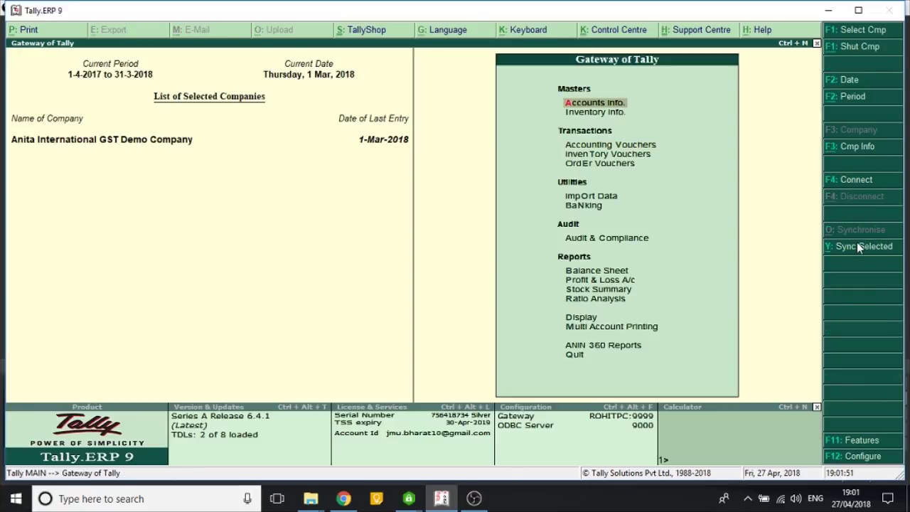
pyautogui.press('Return')
pyautogui.press('Down')
pyautogui.press('Down')
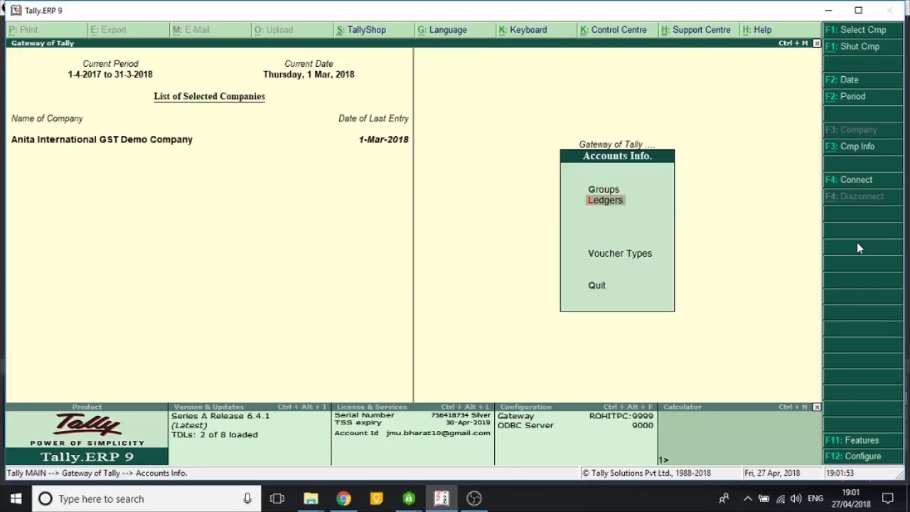
pyautogui.press('Return')
pyautogui.press('Down')
pyautogui.press('Down')
pyautogui.press('Return')
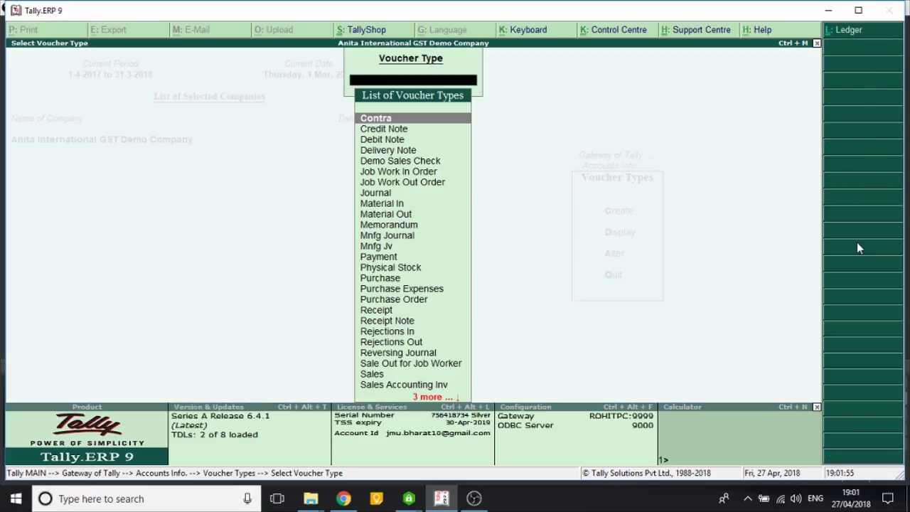
pyautogui.write('Sal')
pyautogui.press('Down')
pyautogui.press('Down')
pyautogui.press('Return')
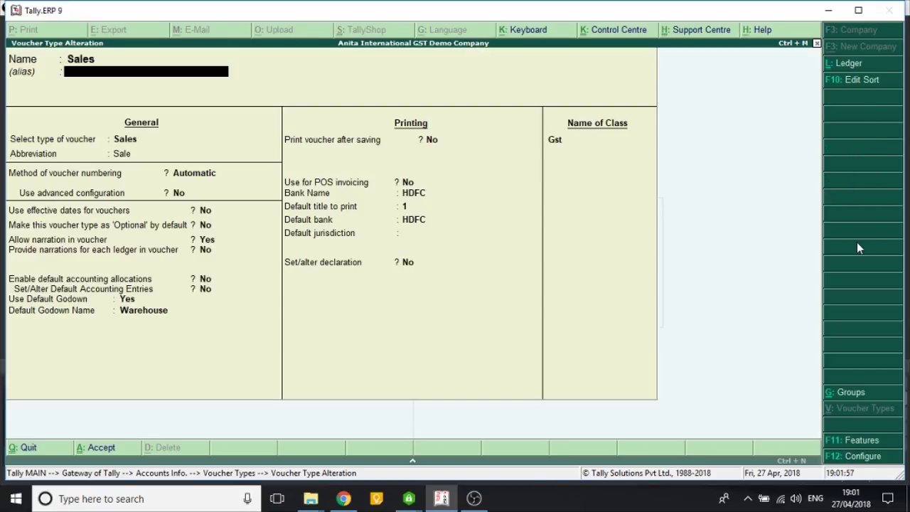
pyautogui.press('Return')
pyautogui.press('Return')
pyautogui.press('Return')
pyautogui.press('Return')
pyautogui.press('Return')
pyautogui.press('Return')
pyautogui.press('Return')
pyautogui.press('Return')
pyautogui.press('Return')
pyautogui.press('Return')
pyautogui.press('Return')
pyautogui.press('Return')
pyautogui.press('Return')
pyautogui.press('Return')
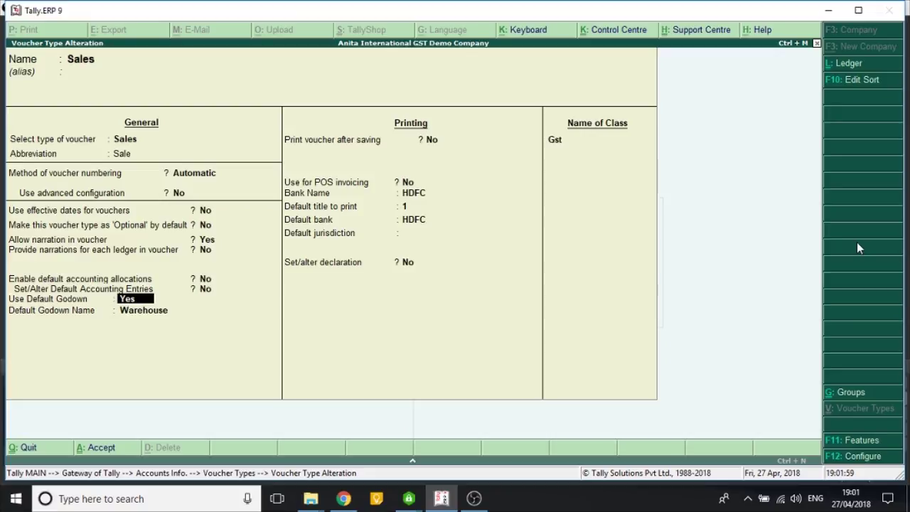
# Keep CGST, SGST and Round Off (As Total Amount Rounding, Normal Rounding, limit 1) and save
pyautogui.press('Return')
pyautogui.press('Return')
pyautogui.press('Return')
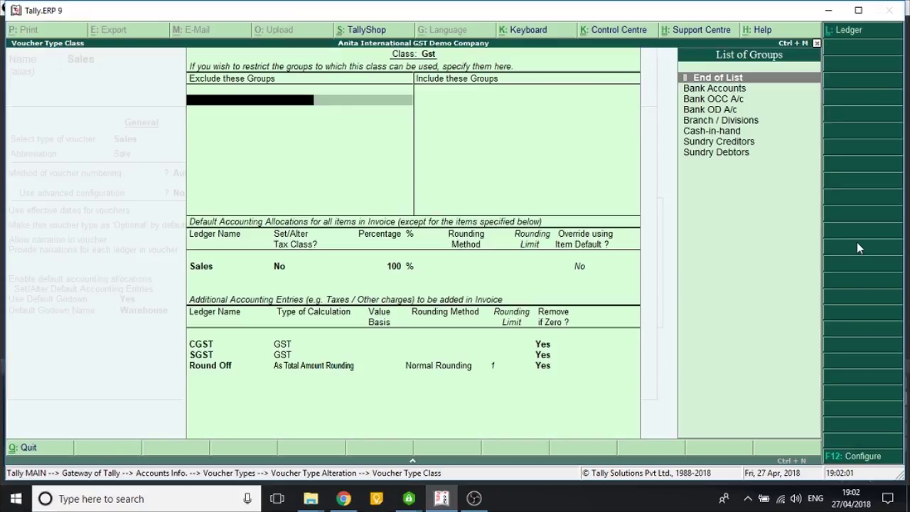
pyautogui.press('Return')
pyautogui.press('Return')
pyautogui.press('Return')
pyautogui.press('Return')
pyautogui.press('Return')
pyautogui.press('Return')
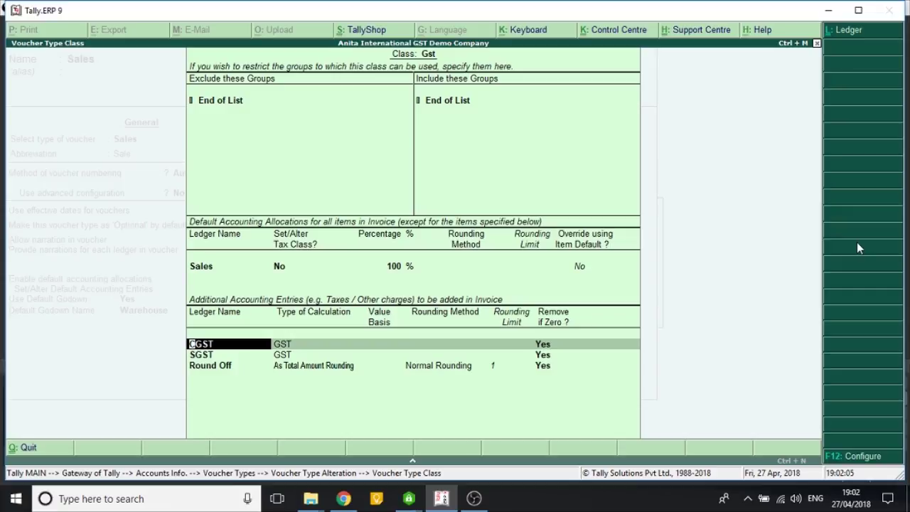
pyautogui.press('Return')
pyautogui.press('Return')
pyautogui.press('Return')
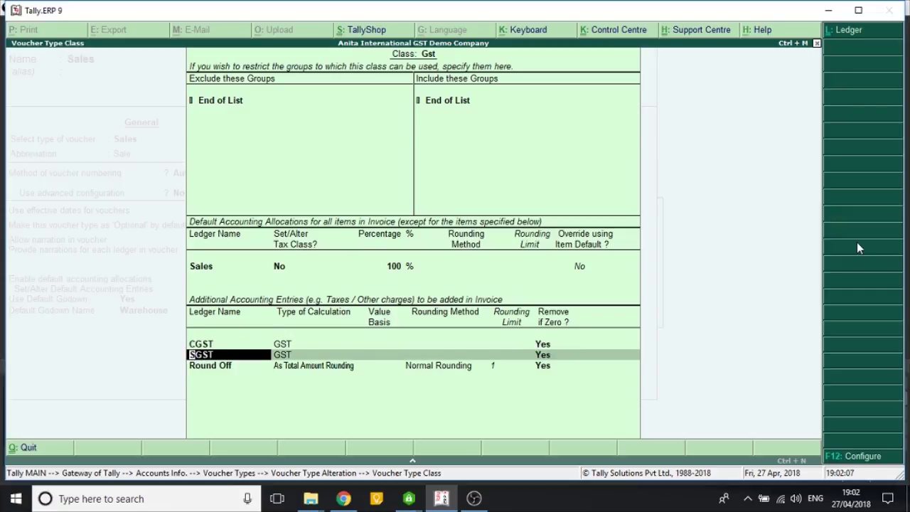
pyautogui.press('Return')
pyautogui.press('Return')
pyautogui.press('Return')
pyautogui.press('Return')
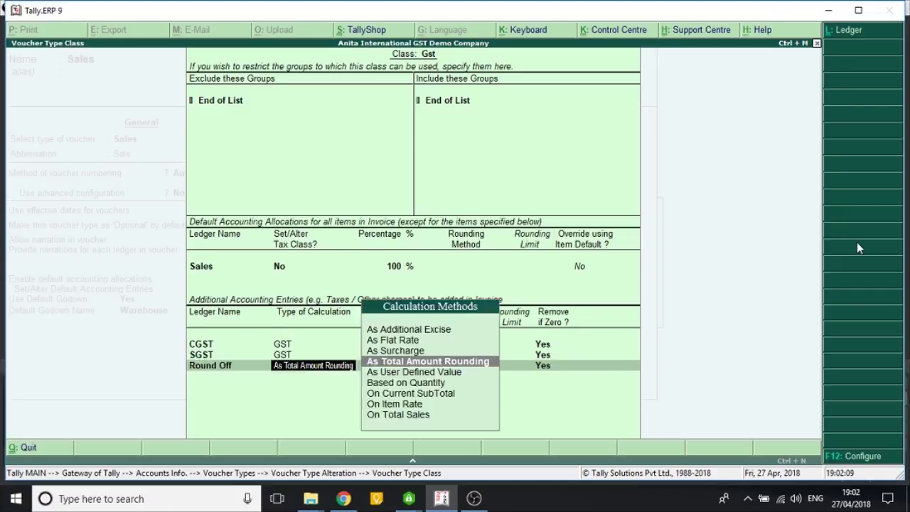
pyautogui.press('Return')
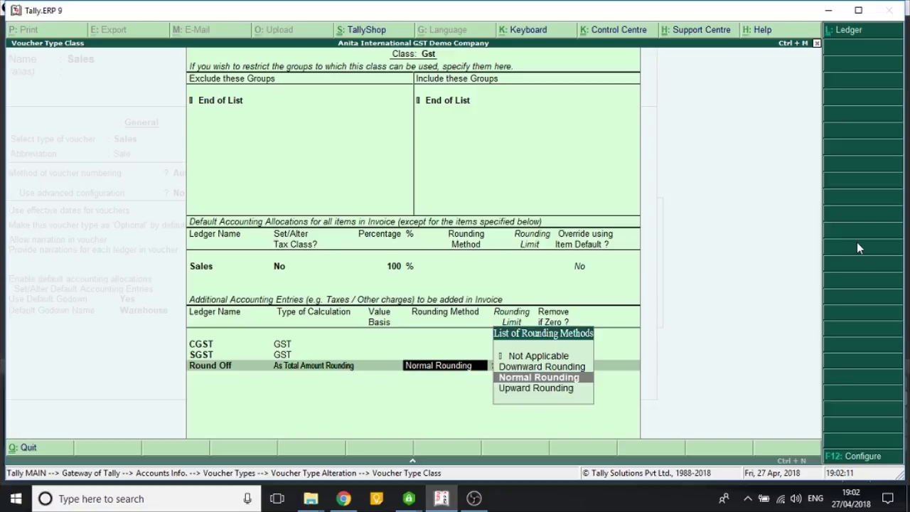
pyautogui.press('Return')
pyautogui.press('Return')
pyautogui.press('Return')
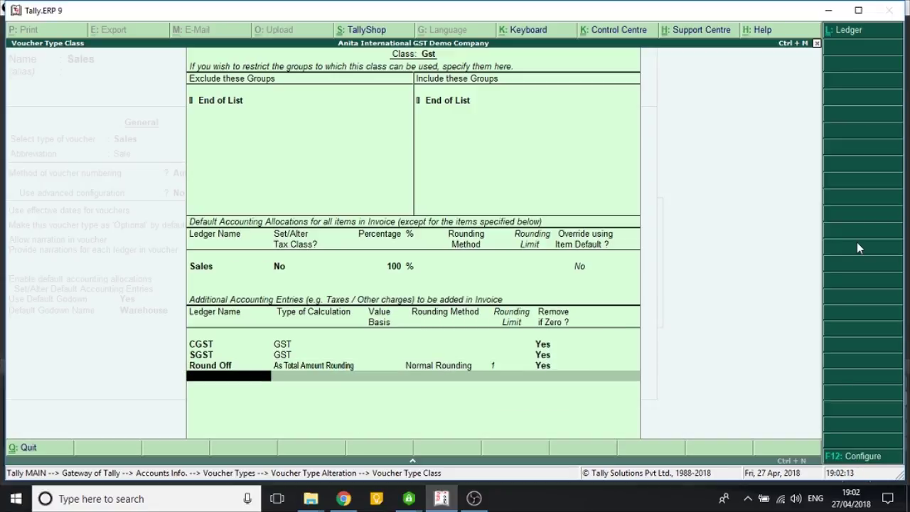
pyautogui.press('Return')
pyautogui.press('Return')
pyautogui.press('Return')
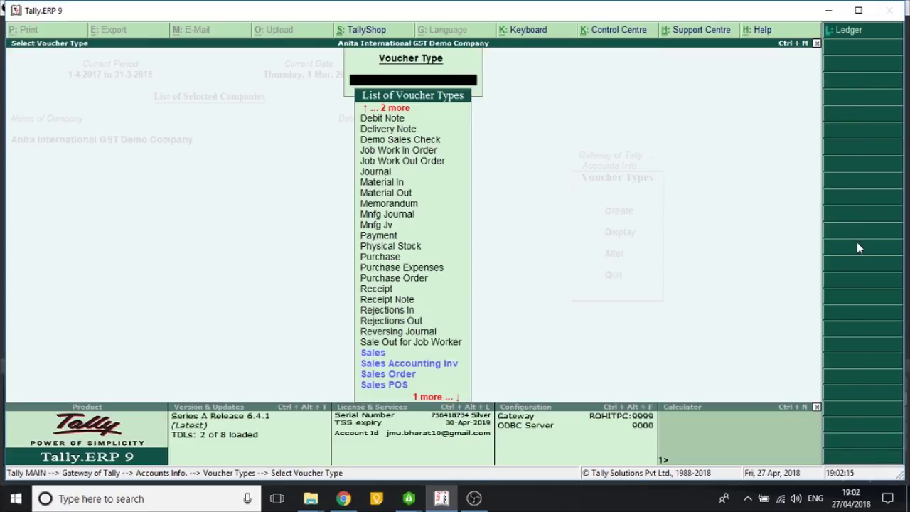
pyautogui.press('Escape')
pyautogui.press('Escape')
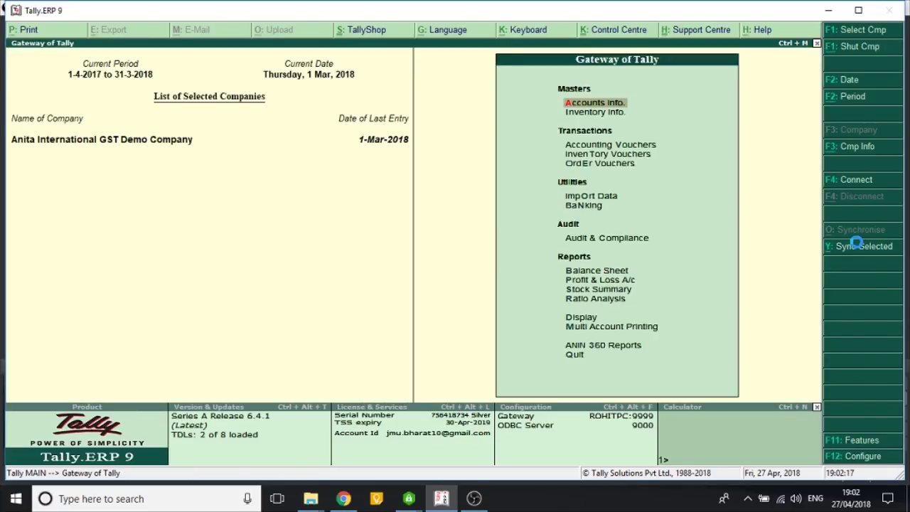
# Start a Gst-class Sales voucher with Anita International as the party
pyautogui.press('v')
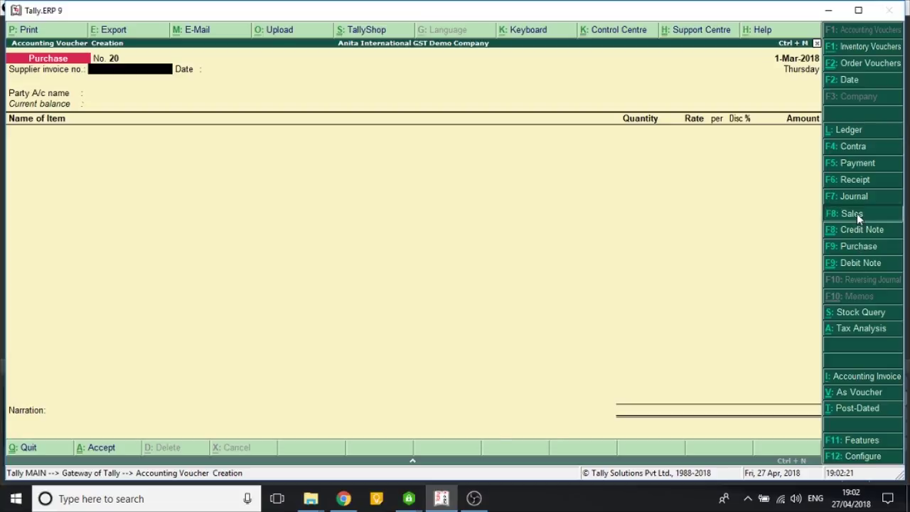
pyautogui.click(857, 214)
pyautogui.press('Return')
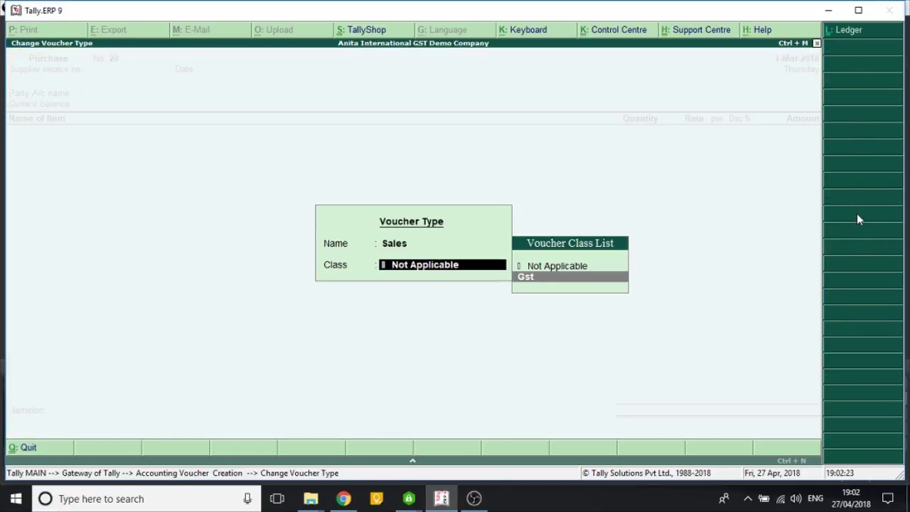
pyautogui.press('Return')
pyautogui.press('Return')
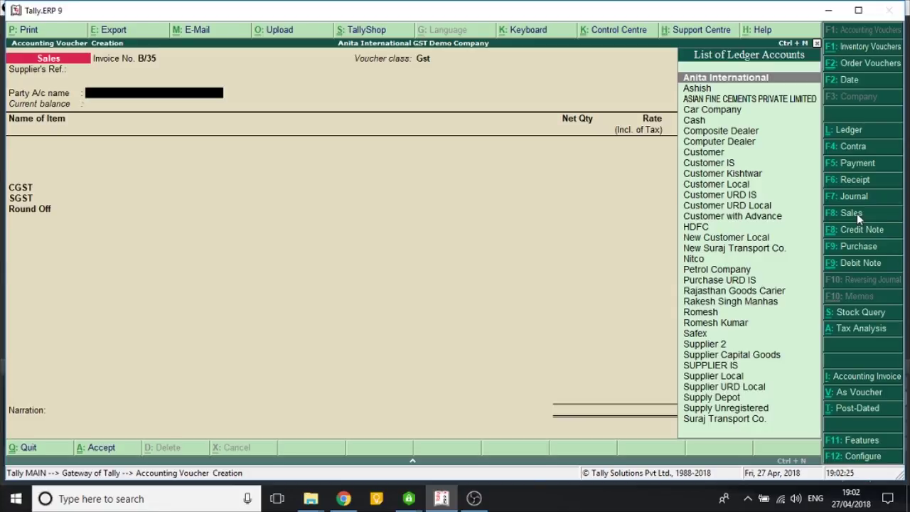
pyautogui.press('Return')
pyautogui.hotkey('ctrl', 'a')
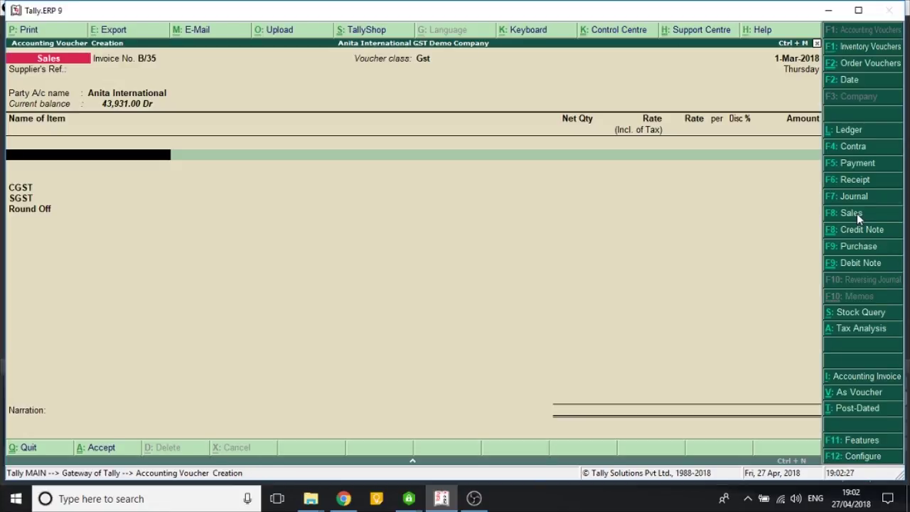
# Add 24 Nos of ITEM 1 @ 18% at 343.92, no order applicable
pyautogui.write('item')
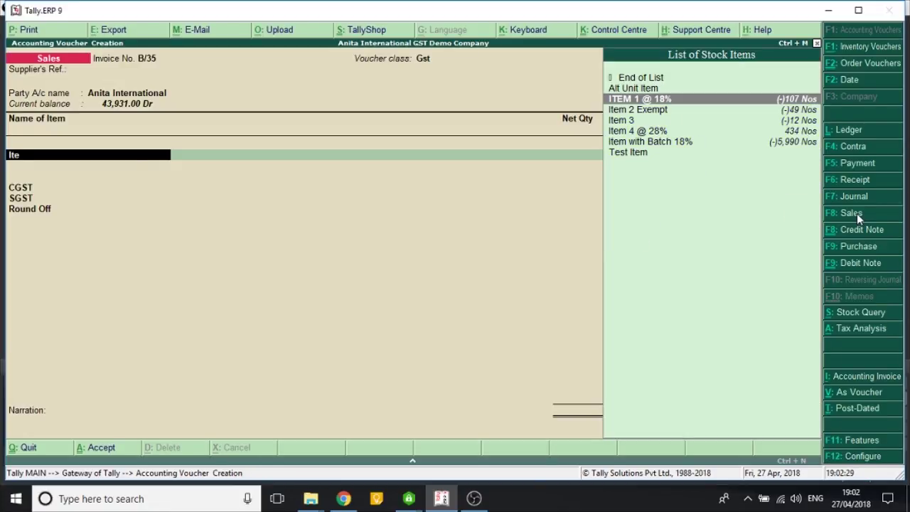
pyautogui.press('Return')
pyautogui.press('Down')
pyautogui.press('Return')
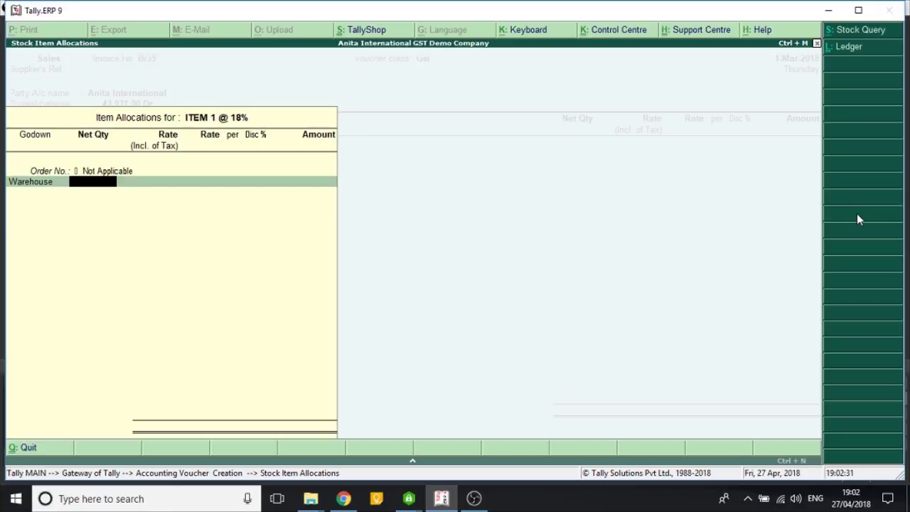
pyautogui.write('24')
pyautogui.press('Return')
pyautogui.press('Return')
pyautogui.press('Return')
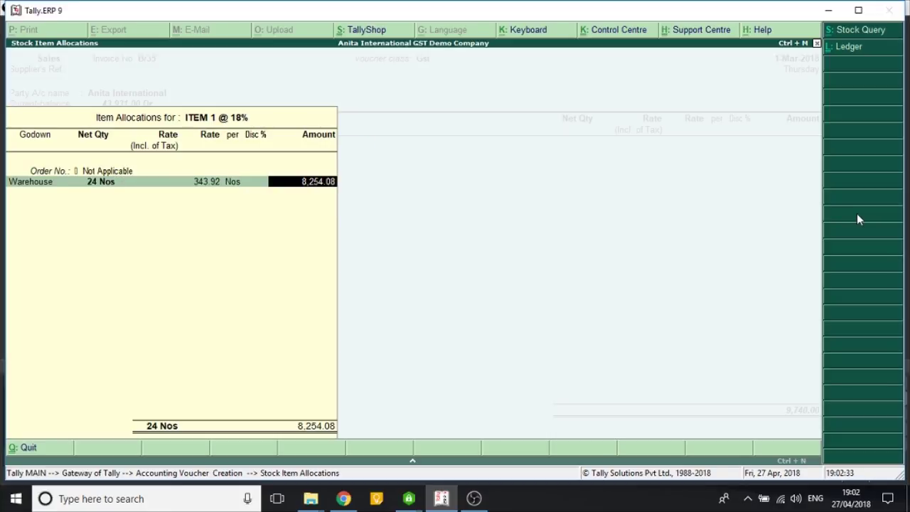
pyautogui.press('Return')
pyautogui.press('Return')
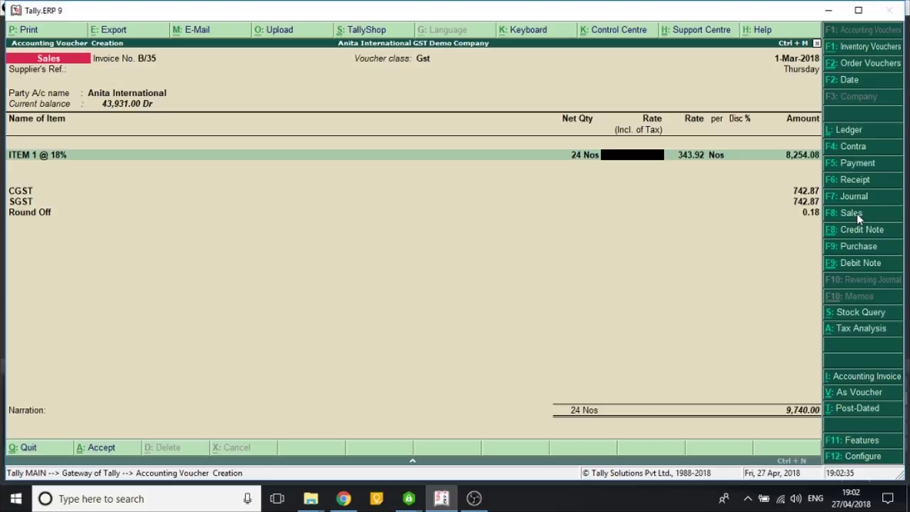